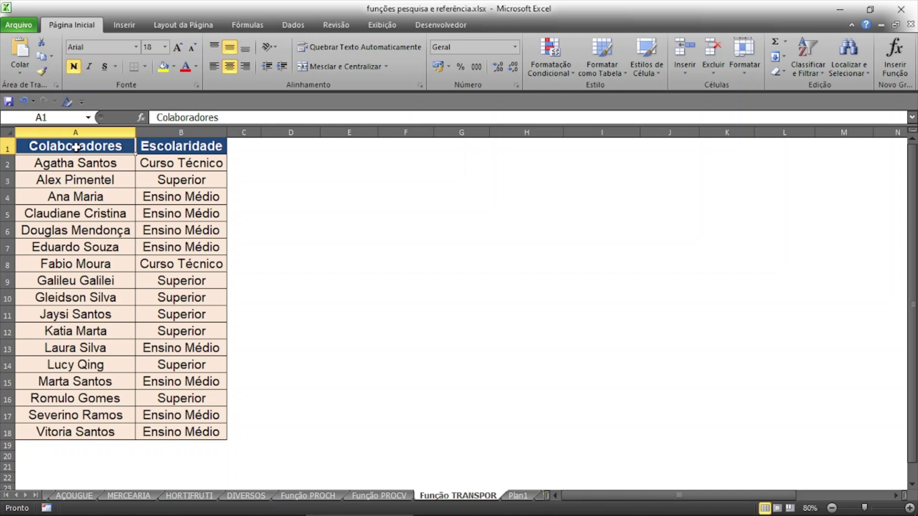
# - Select the empty range D1:U2, 2 rows by 18 columns, to hold the transposed staff table
pyautogui.moveTo(76, 147); pyautogui.dragTo(57, 429)
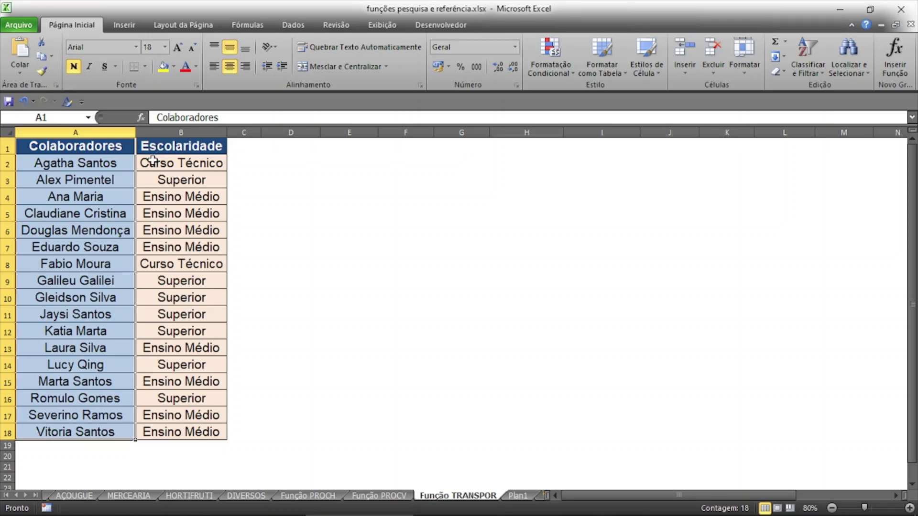
pyautogui.click(291, 147)
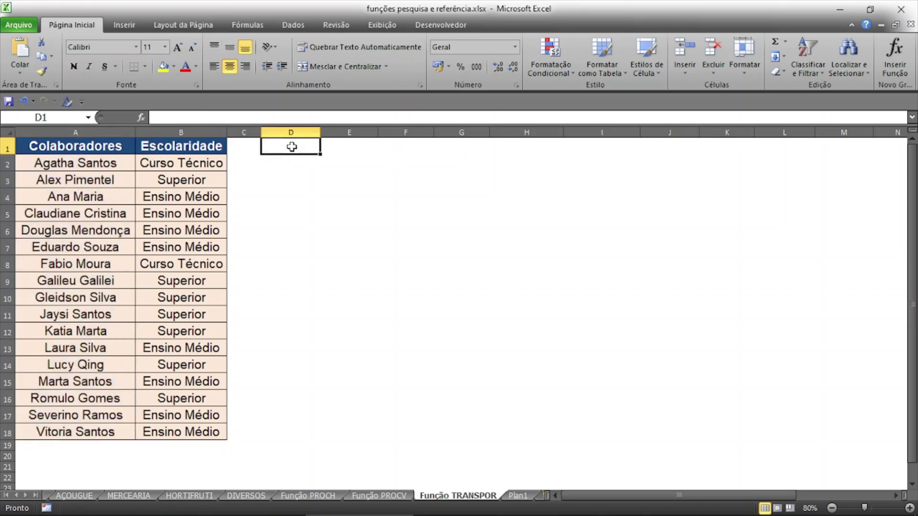
pyautogui.hotkey('shift', 'Right')
pyautogui.hotkey('shift', 'Right')
pyautogui.hotkey('shift', 'Right')
pyautogui.hotkey('shift', 'Right')
pyautogui.hotkey('shift', 'Right')
pyautogui.hotkey('shift', 'Right')
pyautogui.hotkey('shift', 'Right')
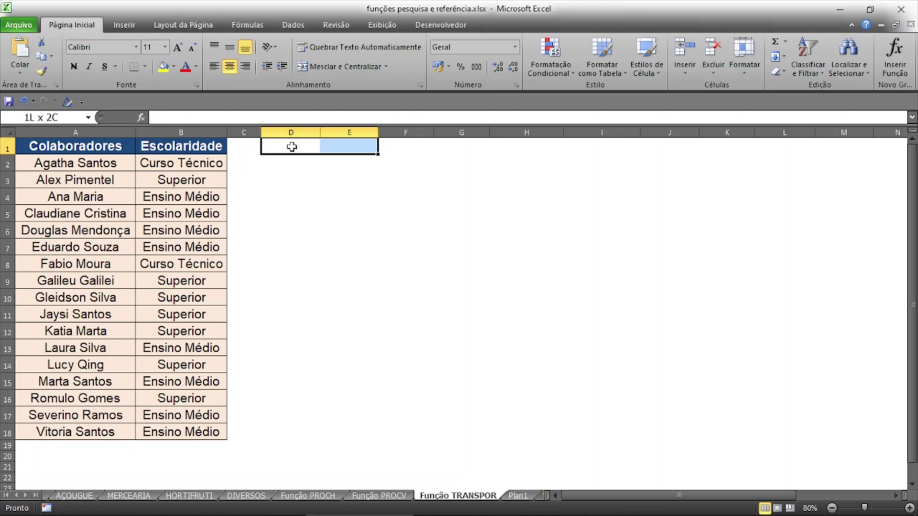
pyautogui.hotkey('shift', 'Right')
pyautogui.hotkey('shift', 'Right')
pyautogui.hotkey('shift', 'Right')
pyautogui.hotkey('shift', 'Right')
pyautogui.hotkey('shift', 'Right')
pyautogui.hotkey('shift', 'Right')
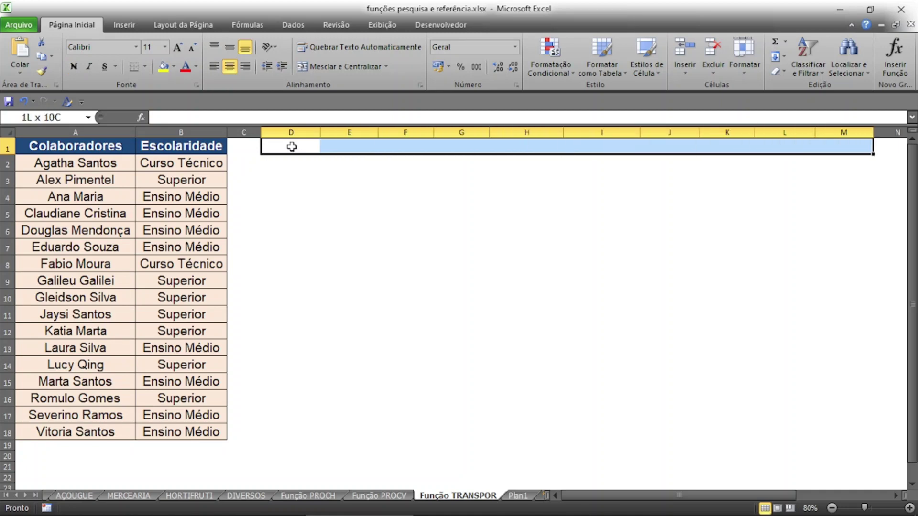
pyautogui.hotkey('shift', 'Right')
pyautogui.hotkey('shift', 'Right')
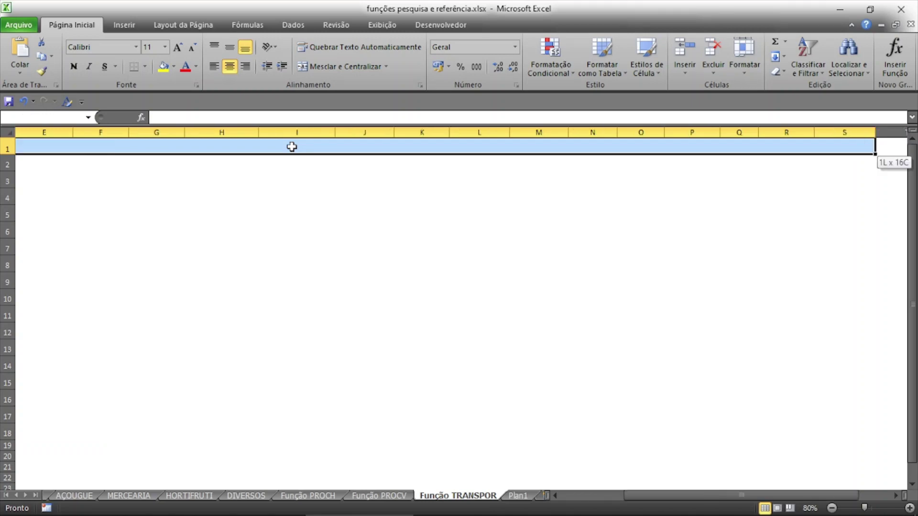
pyautogui.hotkey('shift', 'Right')
pyautogui.hotkey('shift', 'Right')
pyautogui.hotkey('shift', 'Down')
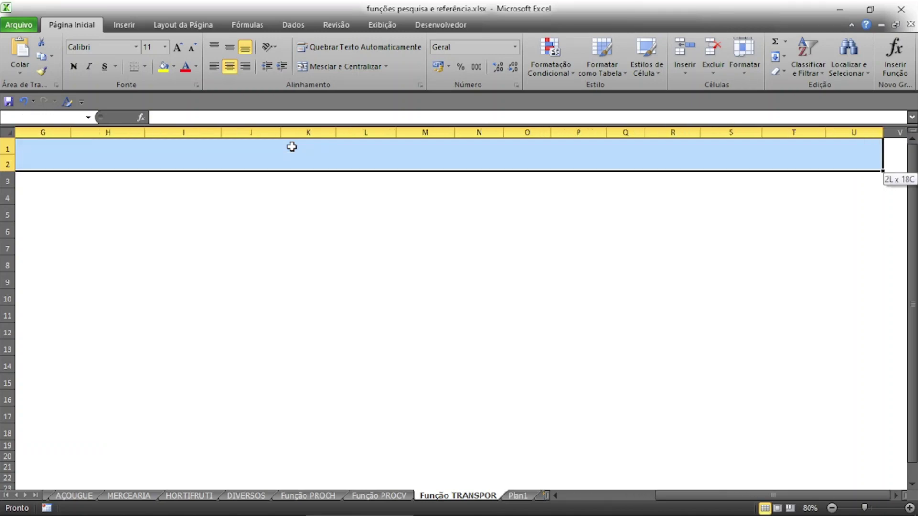
pyautogui.moveTo(660, 507)
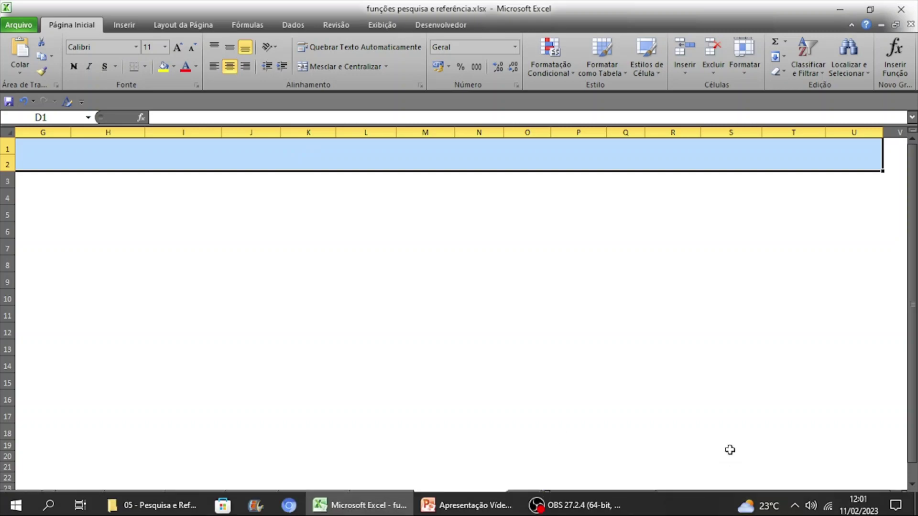
pyautogui.moveTo(726, 496); pyautogui.dragTo(605, 507)
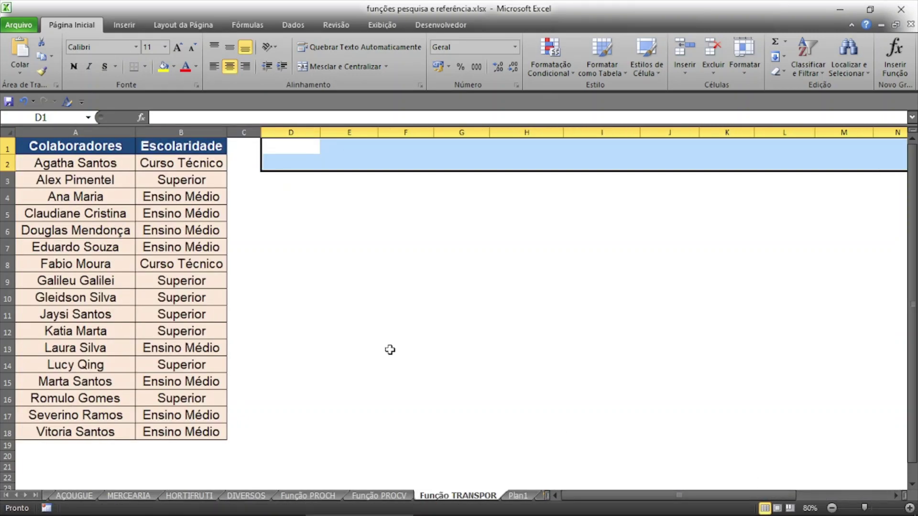
# - Enter =TRANSPOR(A1:B18) as an array formula across the selected range D1:U2
pyautogui.write('=tra')
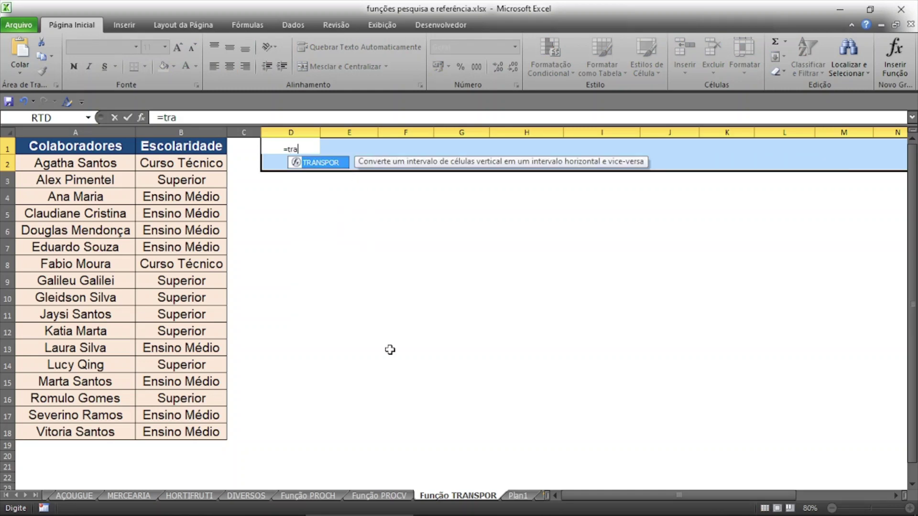
pyautogui.write('nspor')
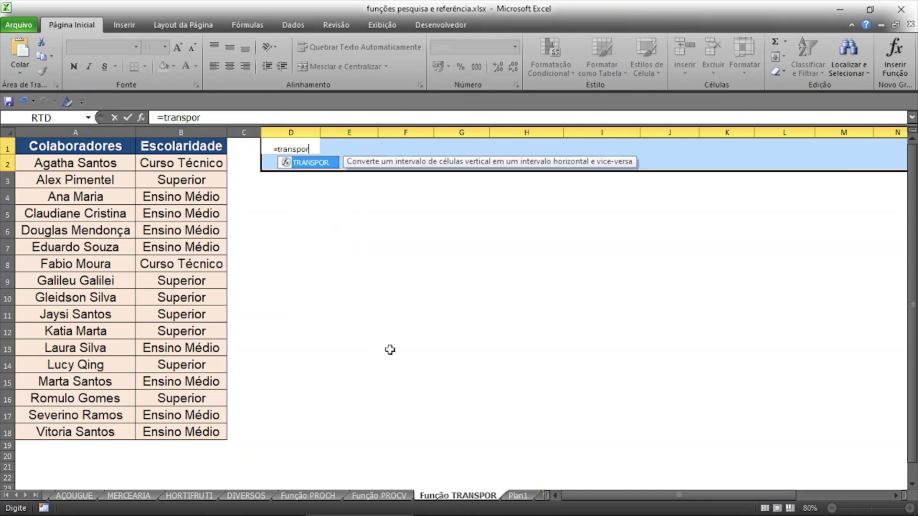
pyautogui.press('Tab')
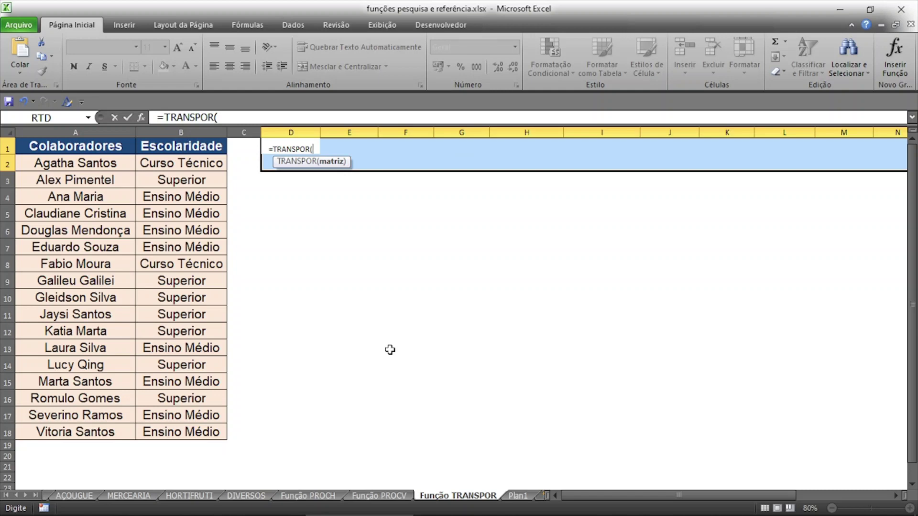
pyautogui.click(58, 148)
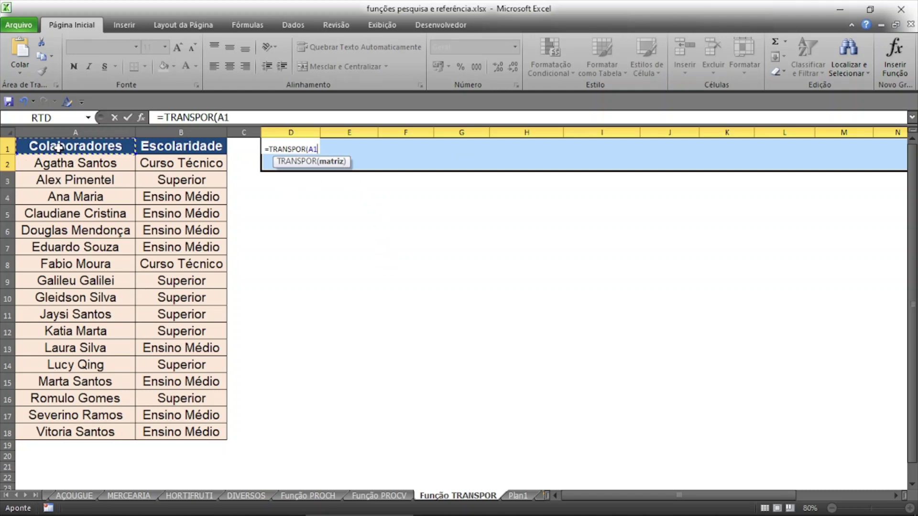
pyautogui.moveTo(59, 149); pyautogui.dragTo(157, 431)
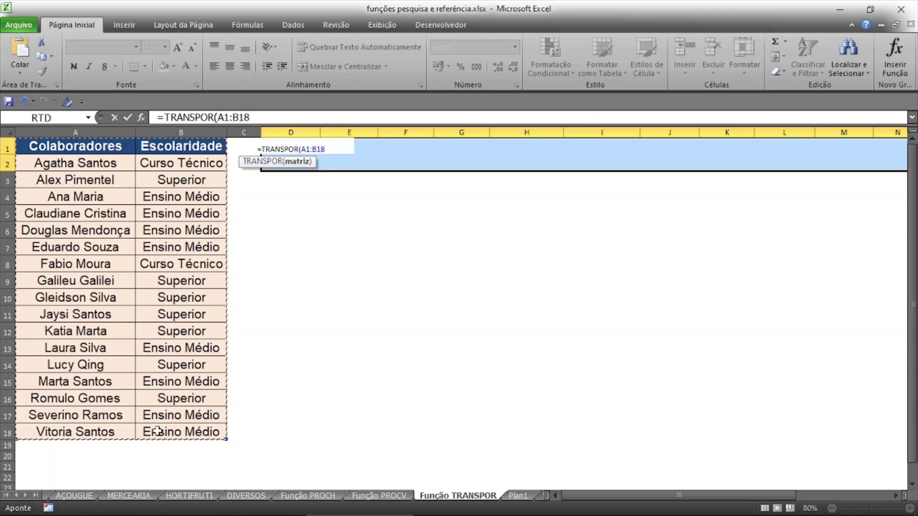
pyautogui.write(')')
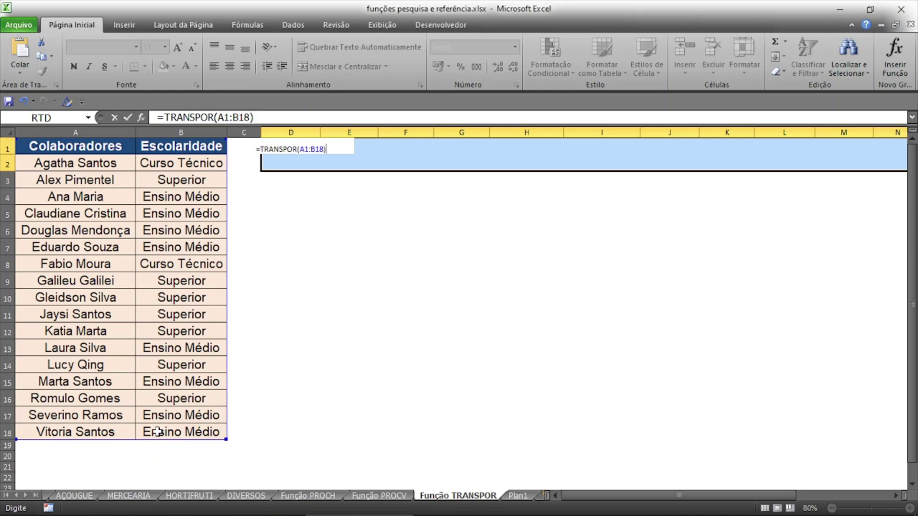
pyautogui.hotkey('ctrl', 'shift', 'Return')
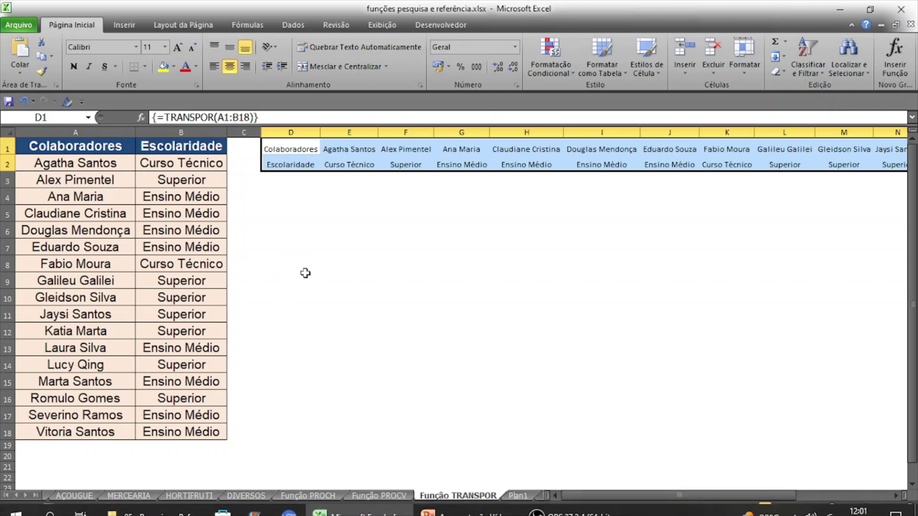
# - Search Windows for the Teclado Virtual on-screen keyboard, open it to examine the key layout, and close it
pyautogui.moveTo(550, 515)
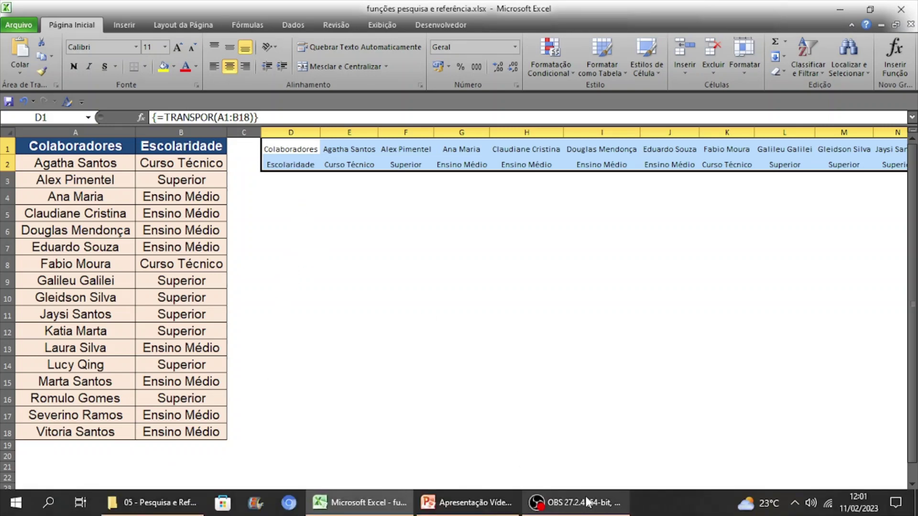
pyautogui.click(53, 511)
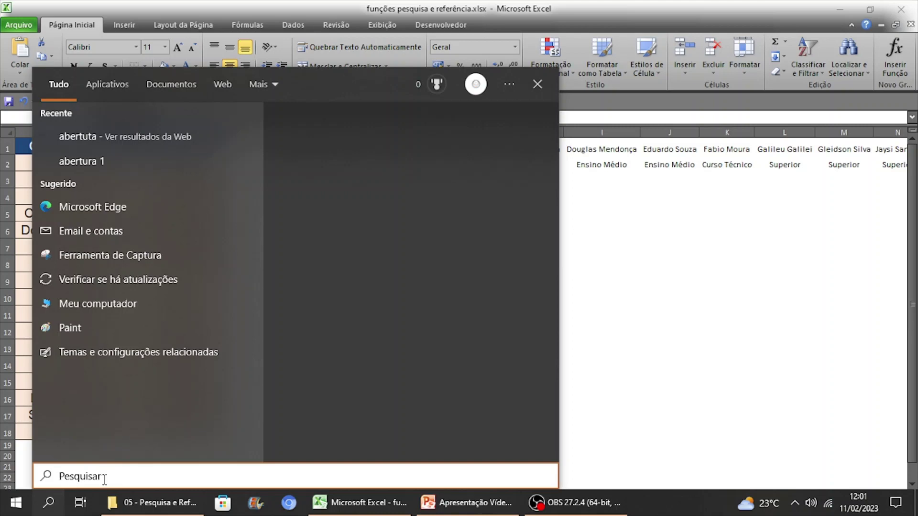
pyautogui.write('tecl')
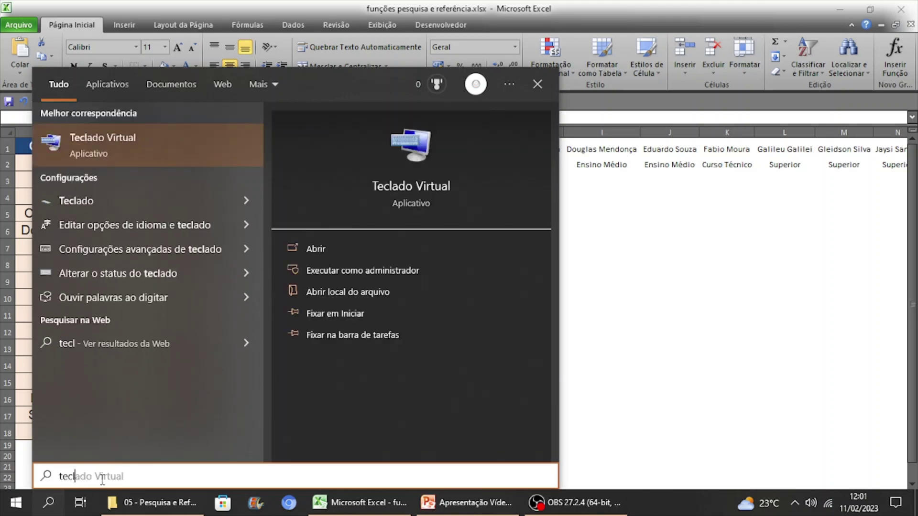
pyautogui.click(410, 193)
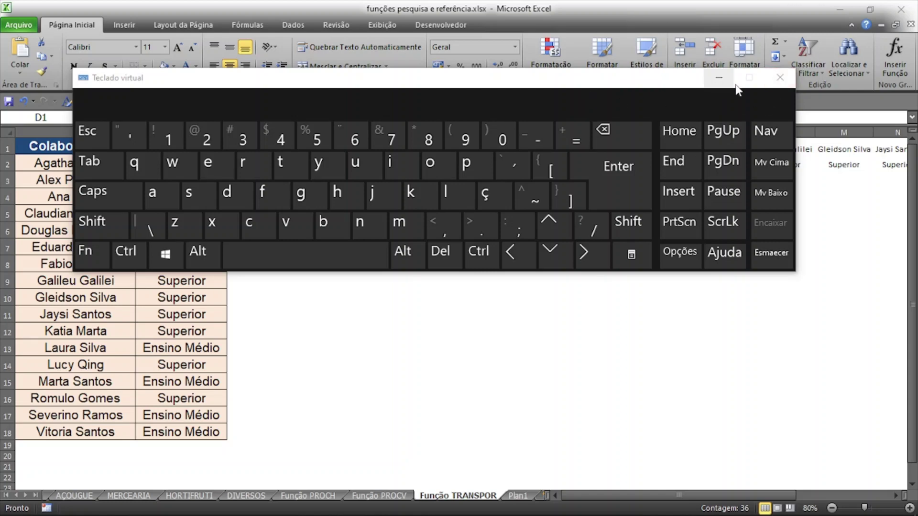
pyautogui.click(779, 78)
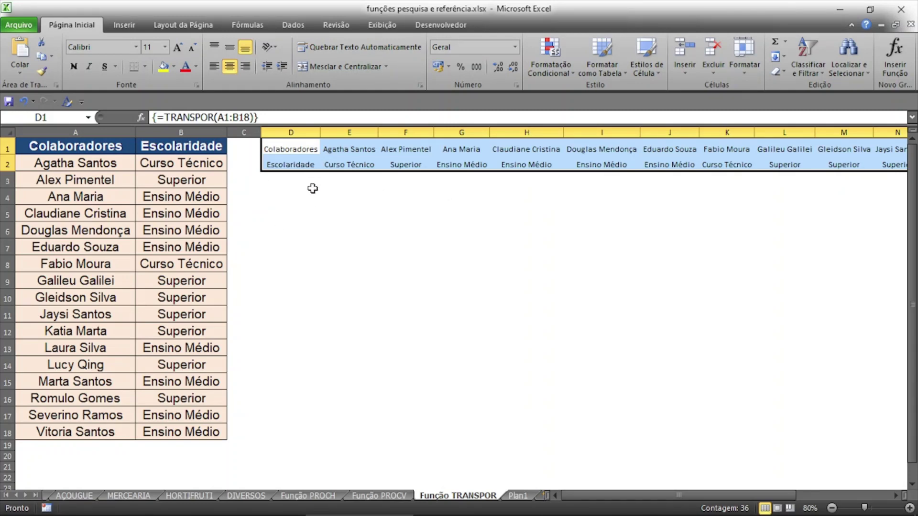
# - View the Função PROCH sheet for comparison and return to the Função TRANSPOR sheet
pyautogui.click(315, 495)
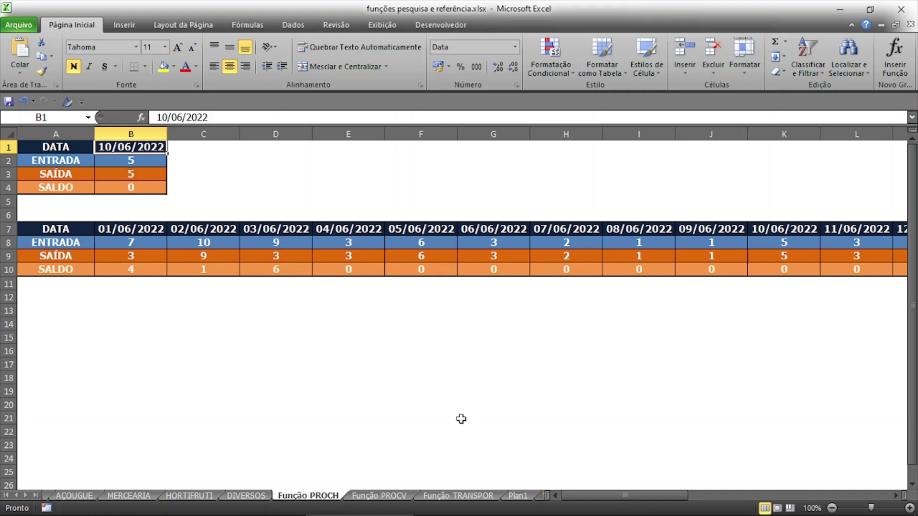
pyautogui.click(456, 495)
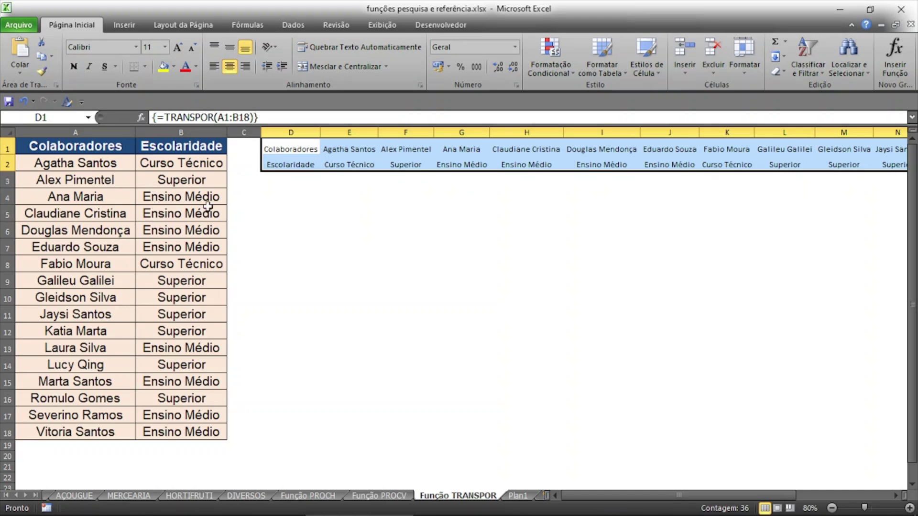
pyautogui.click(285, 128)
pyautogui.hotkey('ctrl', 'shift', 'Right')
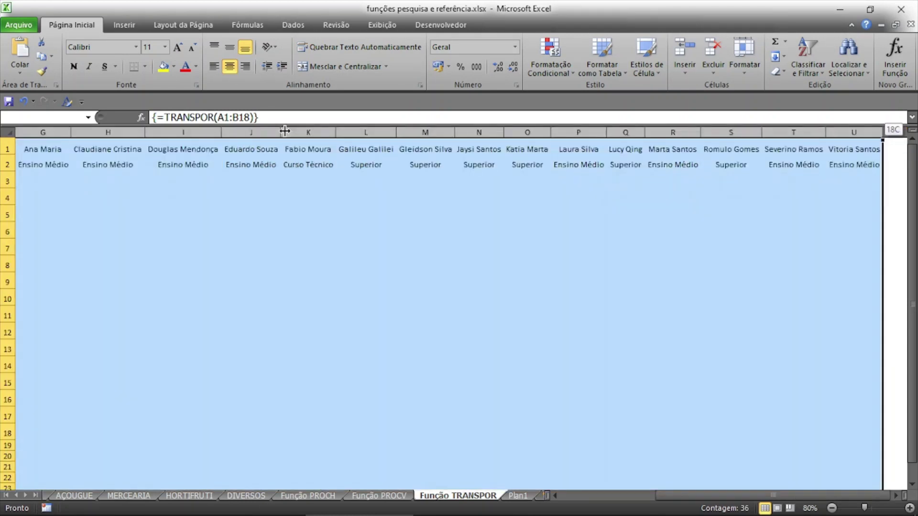
pyautogui.rightClick(285, 131)
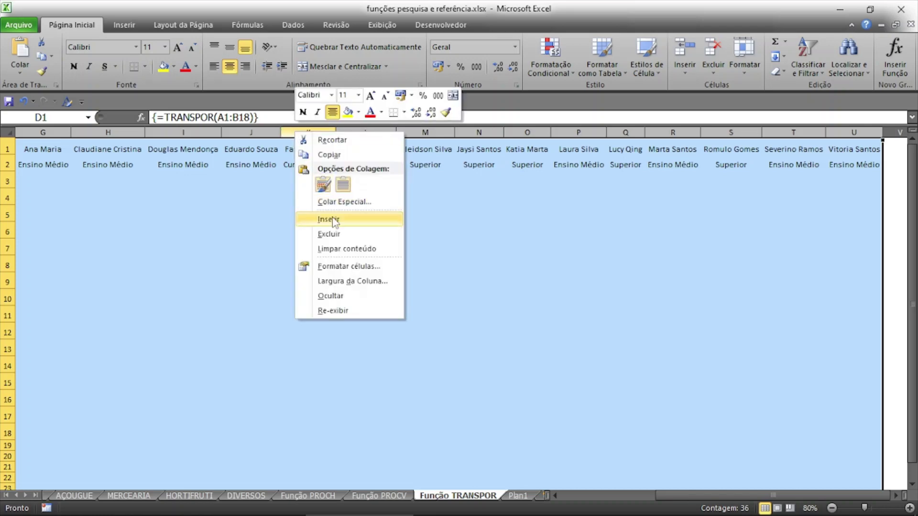
pyautogui.click(339, 234)
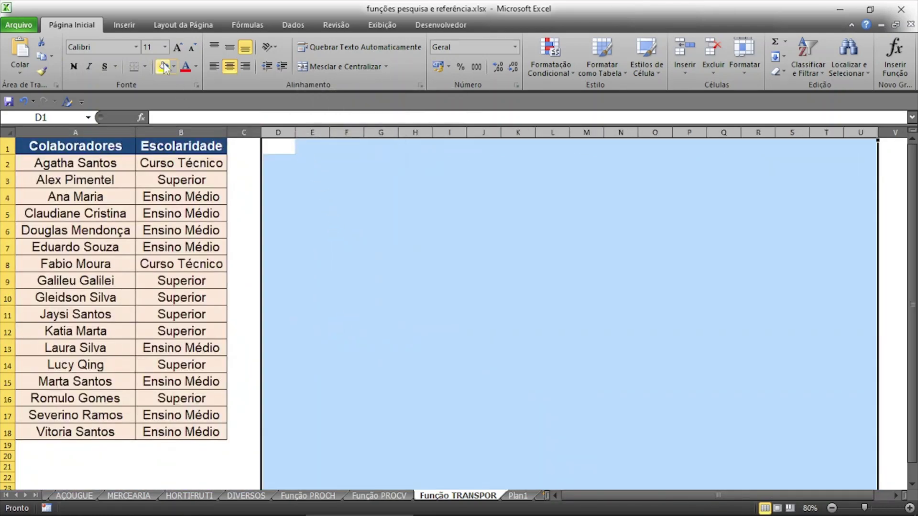
pyautogui.click(23, 102)
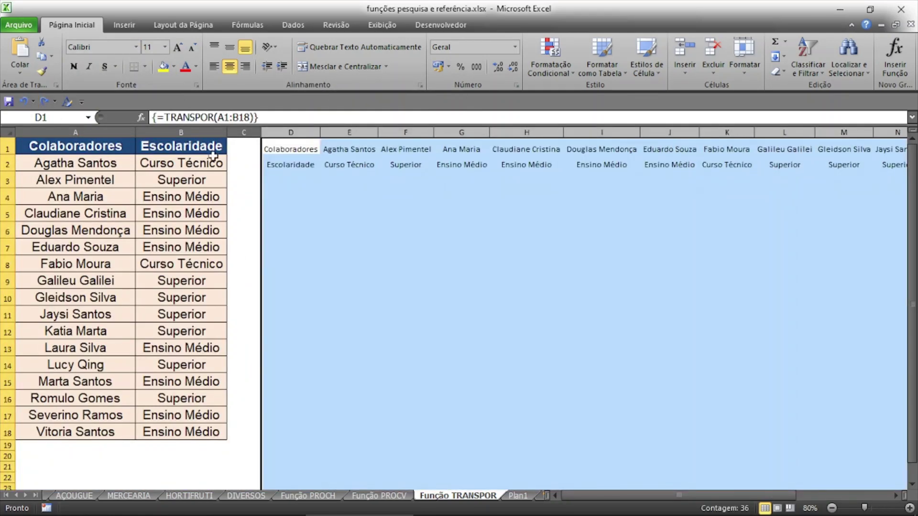
# - Convert the transposed array formula in D1:U2 to static values by copying it and pasting values in place
pyautogui.click(293, 149)
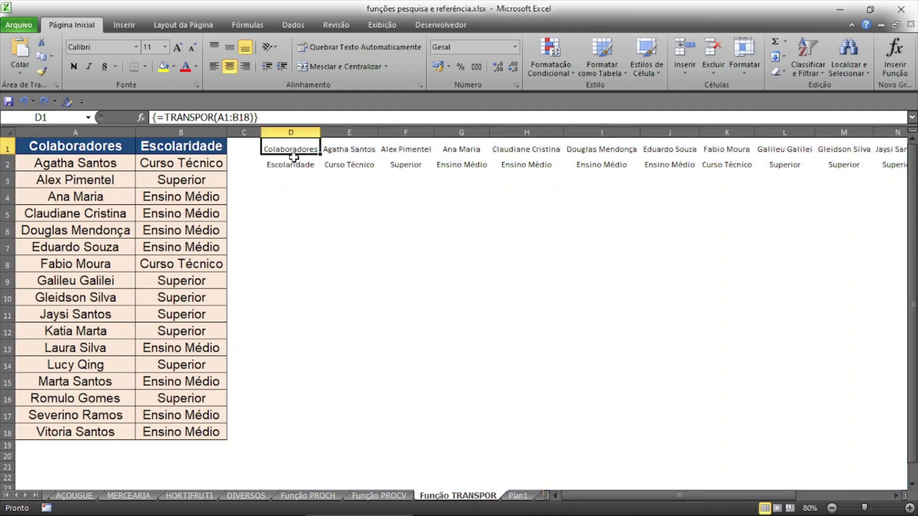
pyautogui.hotkey('shift', 'Down')
pyautogui.hotkey('ctrl', 'shift', 'Right')
pyautogui.hotkey('ctrl', 'c')
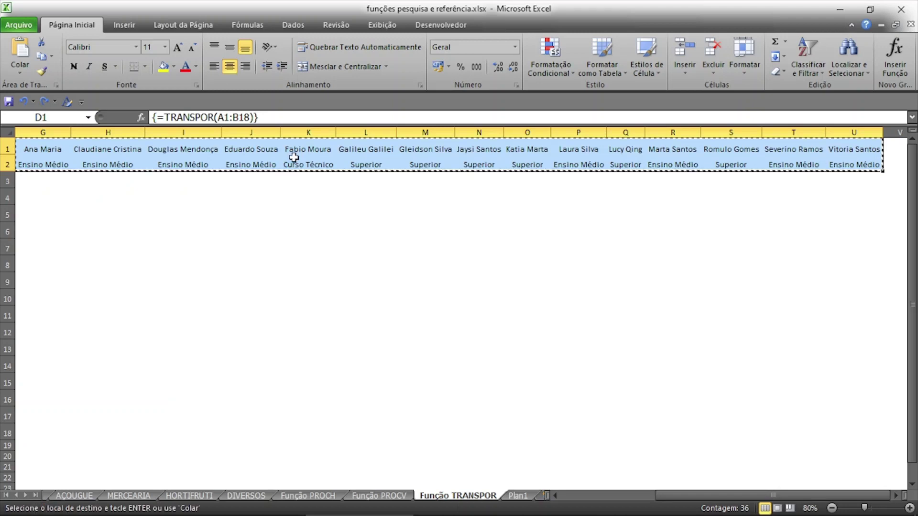
pyautogui.hotkey('alt', 'c')
pyautogui.press('v')
pyautogui.press('v')
pyautogui.press('Escape')
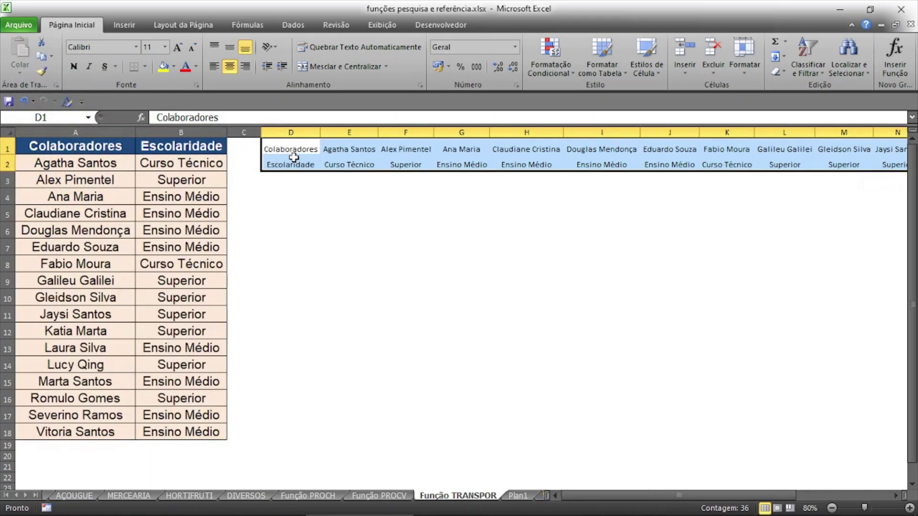
# - Apply the blank format of cell D4 to the original table A1:B18 and delete the table's contents
pyautogui.click(280, 194)
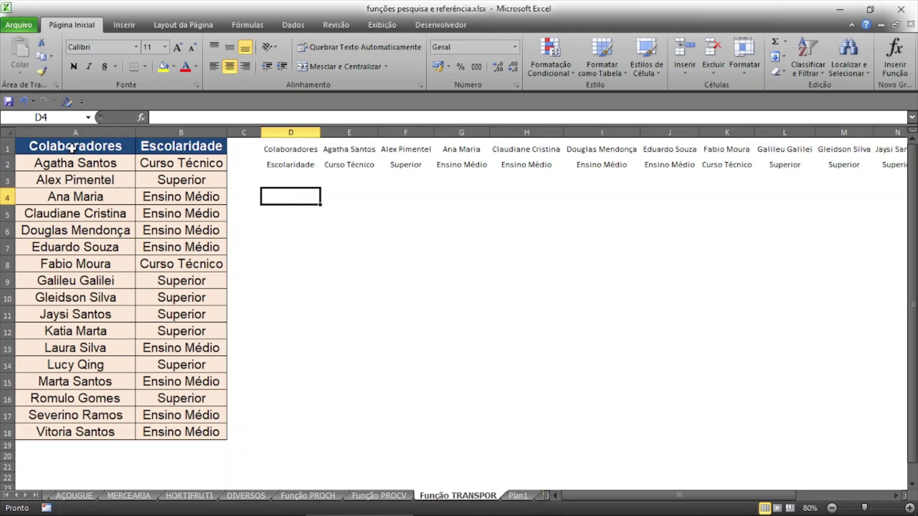
pyautogui.moveTo(65, 145); pyautogui.dragTo(160, 146)
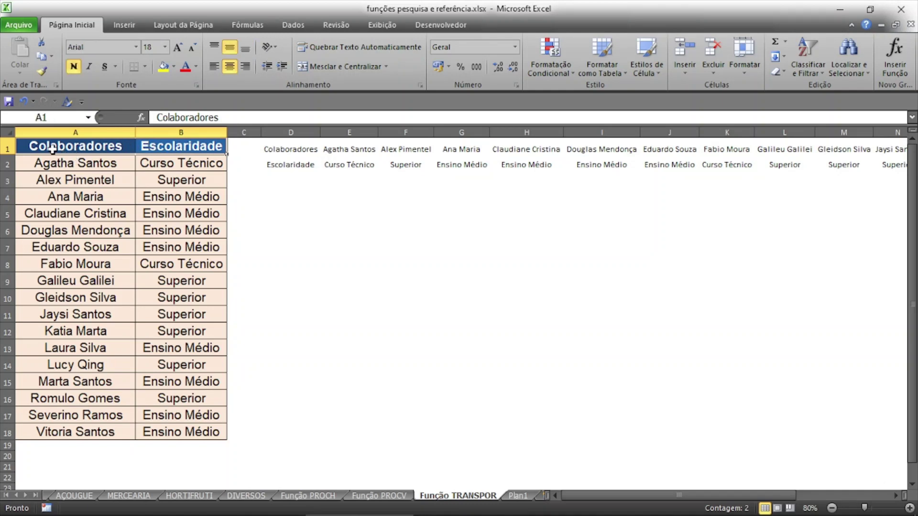
pyautogui.click(296, 204)
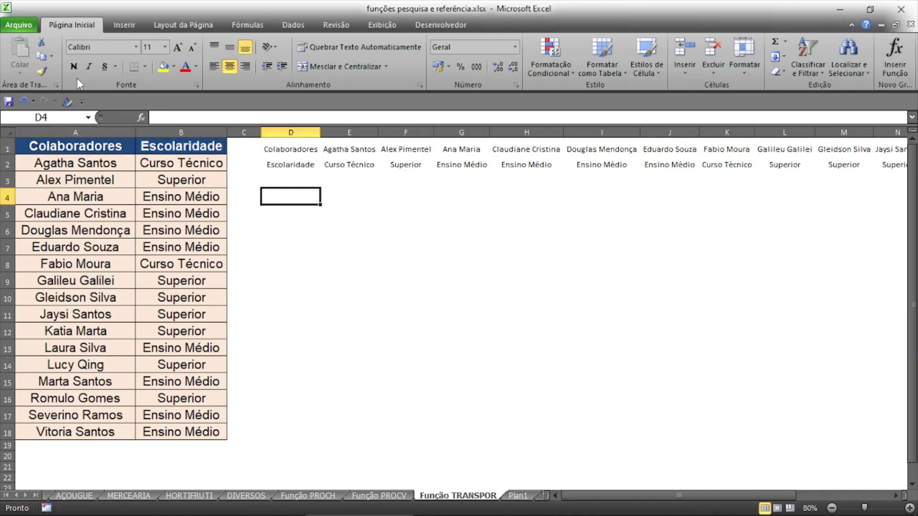
pyautogui.click(41, 71)
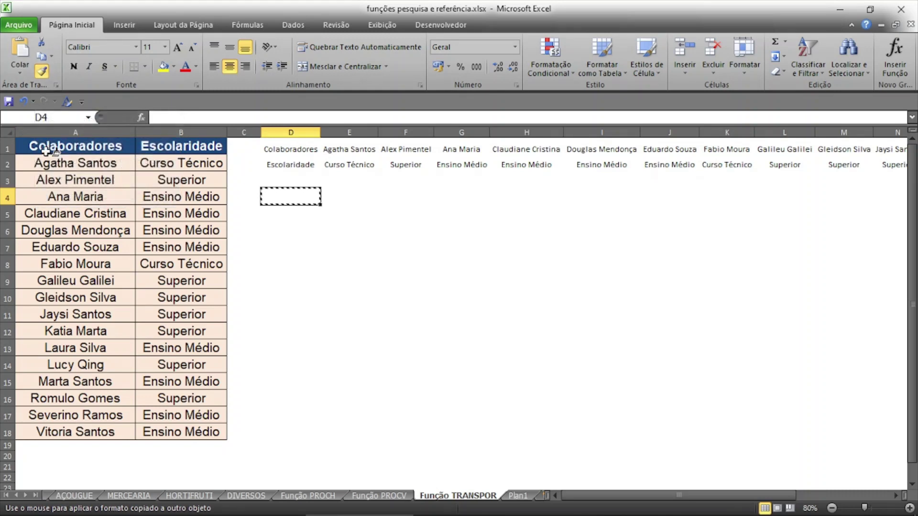
pyautogui.moveTo(46, 151)
pyautogui.mouseDown()
pyautogui.moveTo(184, 177)
pyautogui.moveTo(186, 392)
pyautogui.moveTo(160, 428)
pyautogui.mouseUp()
pyautogui.press('Delete')
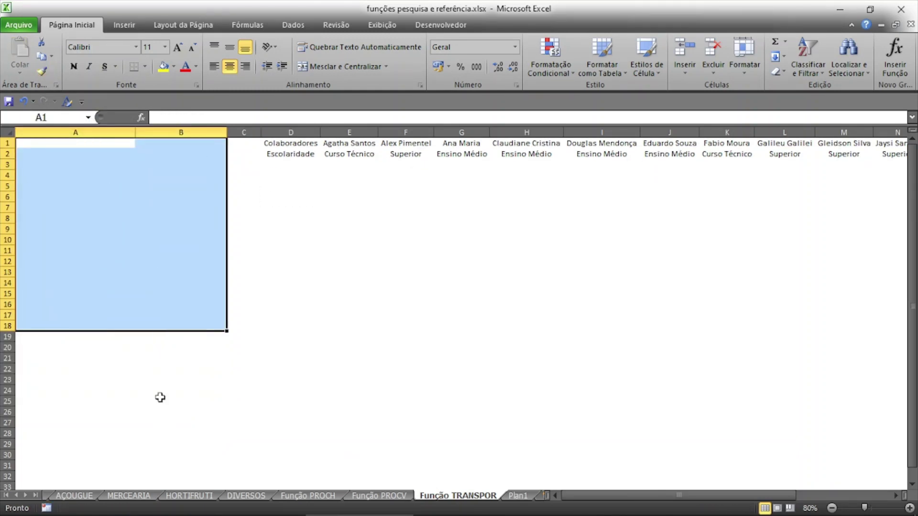
pyautogui.click(62, 145)
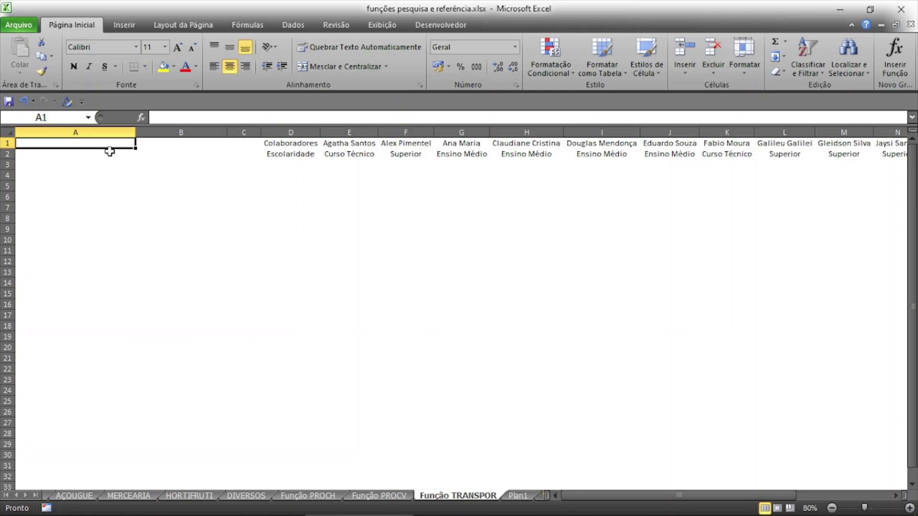
# - Fill A1:B18 with the array formula =TRANSPOR(D1:U2) to turn the horizontal table back into a vertical one
pyautogui.hotkey('shift', 'Right')
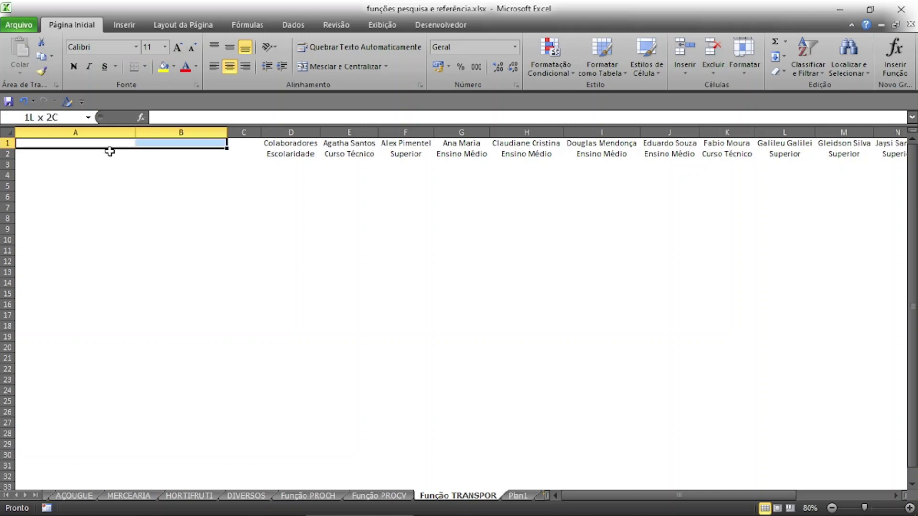
pyautogui.hotkey('shift', 'Down')
pyautogui.hotkey('shift', 'Down')
pyautogui.hotkey('shift', 'Down')
pyautogui.hotkey('shift', 'Down')
pyautogui.hotkey('shift', 'Down')
pyautogui.hotkey('shift', 'Down')
pyautogui.hotkey('shift', 'Down')
pyautogui.hotkey('shift', 'Down')
pyautogui.hotkey('shift', 'Down')
pyautogui.hotkey('shift', 'Down')
pyautogui.hotkey('shift', 'Down')
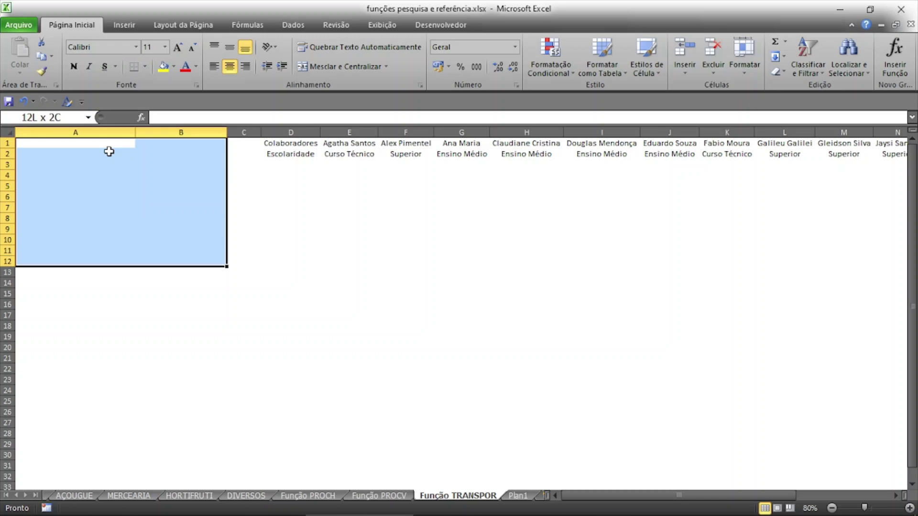
pyautogui.hotkey('shift', 'Down')
pyautogui.hotkey('shift', 'Down')
pyautogui.hotkey('shift', 'Down')
pyautogui.hotkey('shift', 'Down')
pyautogui.hotkey('shift', 'Down')
pyautogui.hotkey('shift', 'Down')
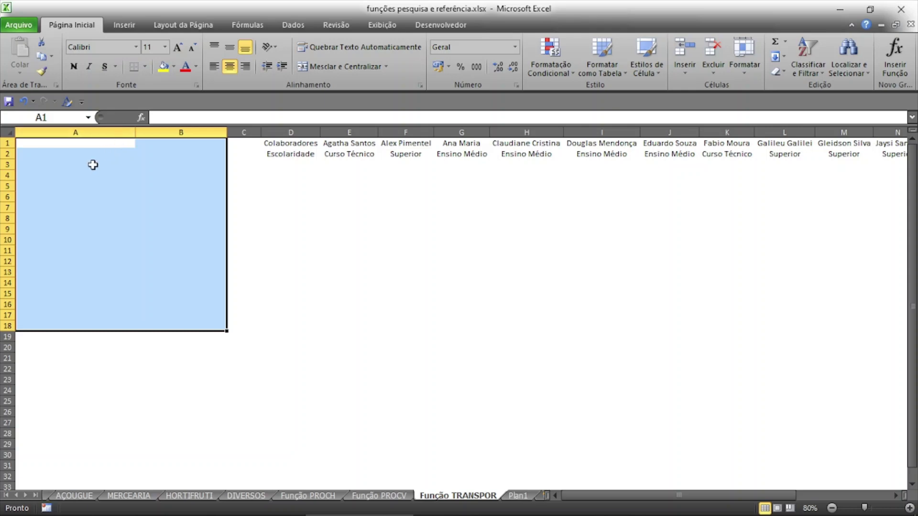
pyautogui.write('=trans')
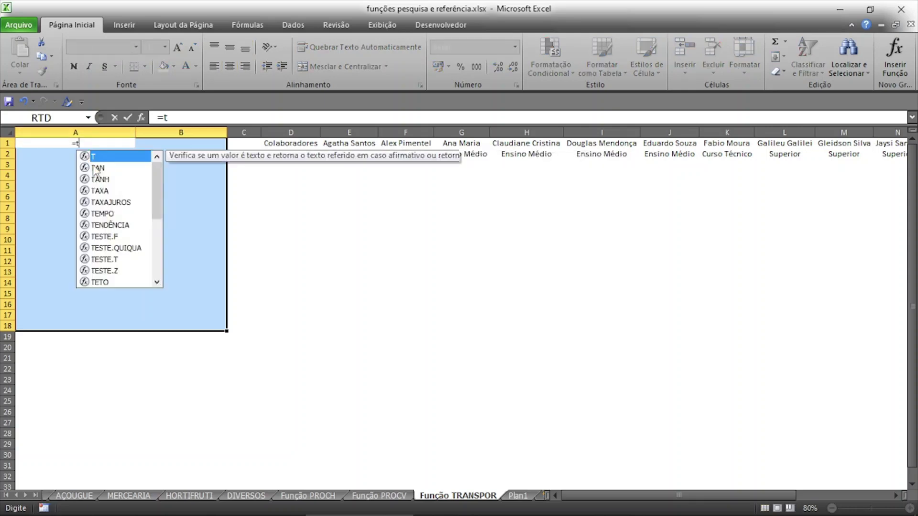
pyautogui.doubleClick(92, 165)
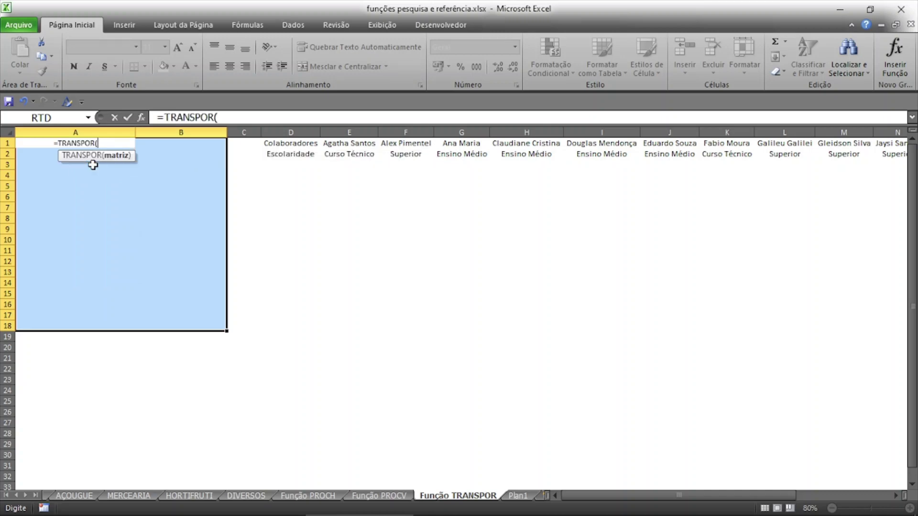
pyautogui.click(303, 142)
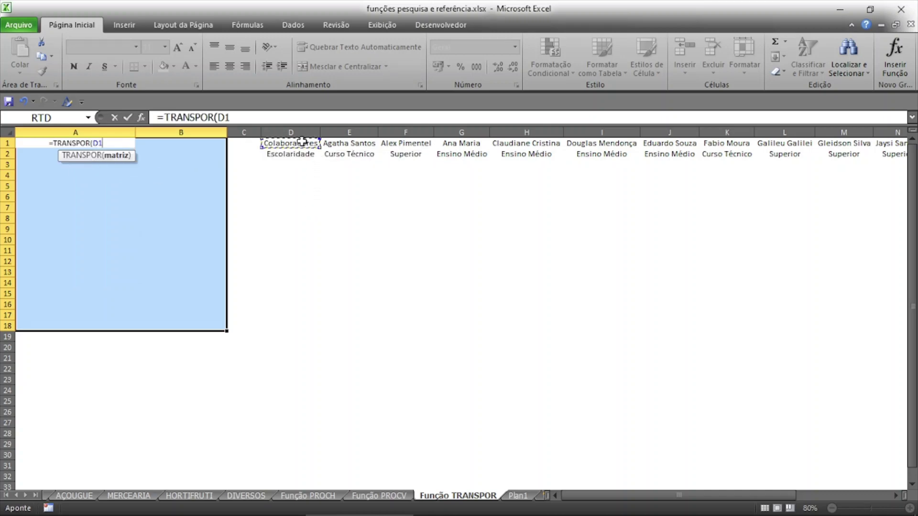
pyautogui.hotkey('ctrl', 'shift', 'Down')
pyautogui.hotkey('ctrl', 'shift', 'Right')
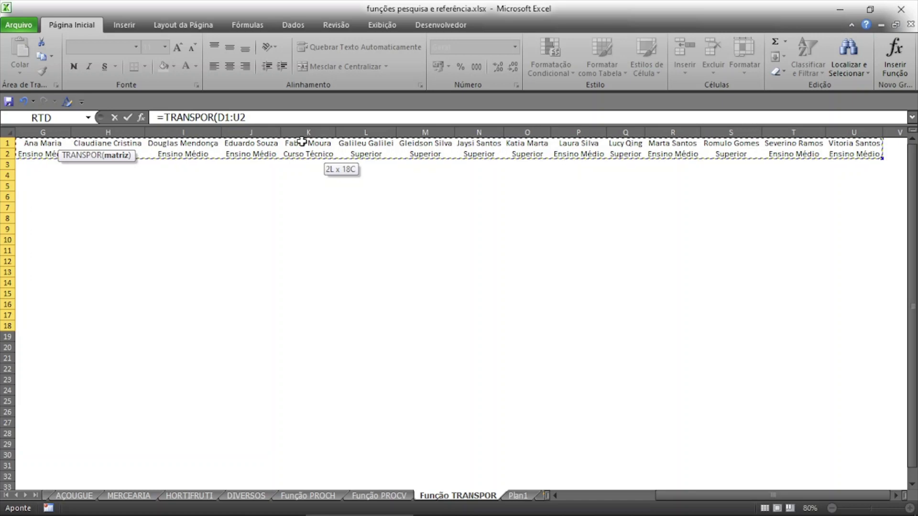
pyautogui.write(')')
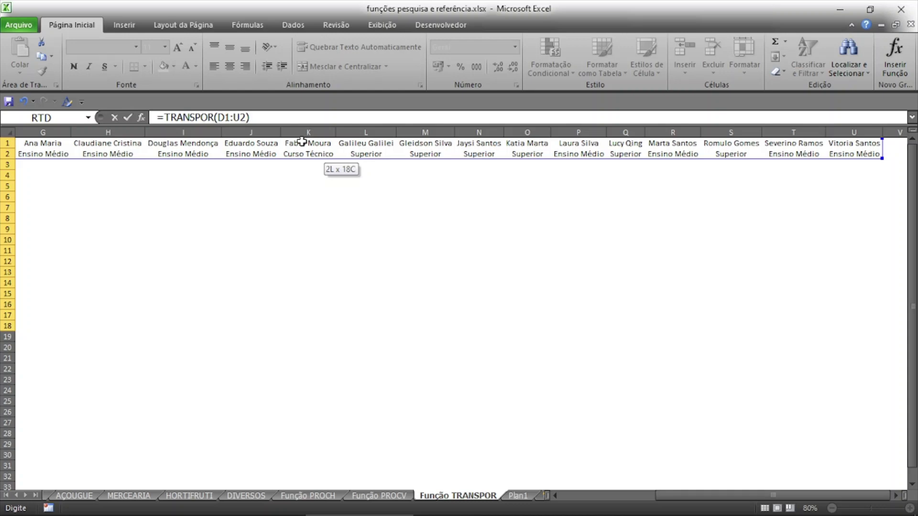
pyautogui.hotkey('ctrl', 'shift', 'Return')
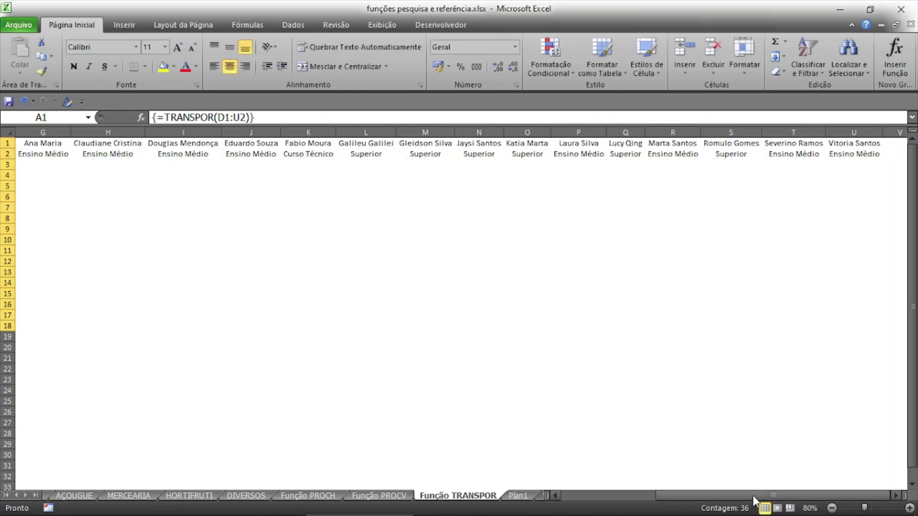
# - Apply a medium solid outline and thin solid inner borders to the vertical table in A1:B18
pyautogui.moveTo(755, 496); pyautogui.dragTo(626, 510)
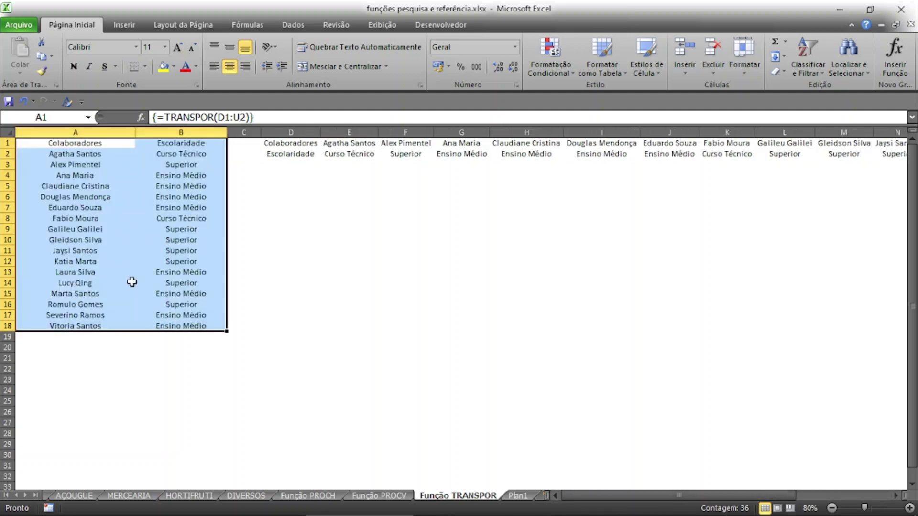
pyautogui.click(79, 144)
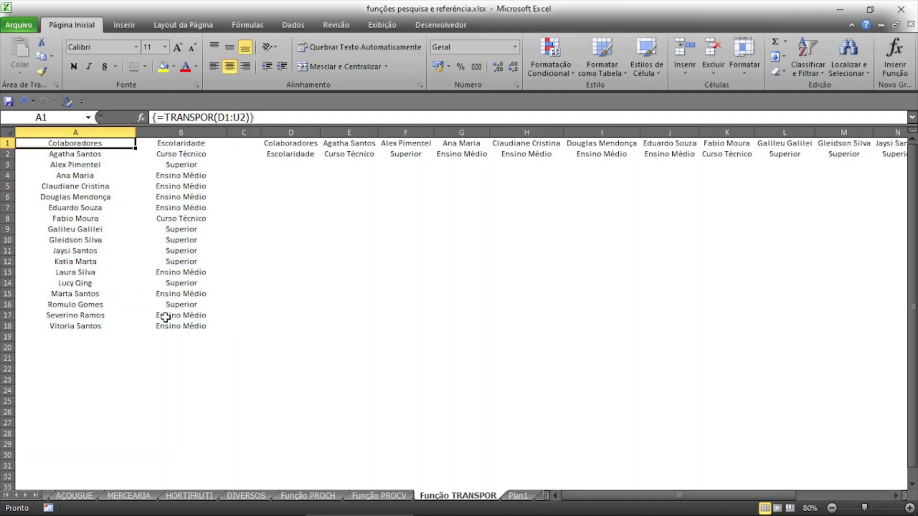
pyautogui.moveTo(134, 143); pyautogui.dragTo(159, 327)
pyautogui.rightClick(159, 317)
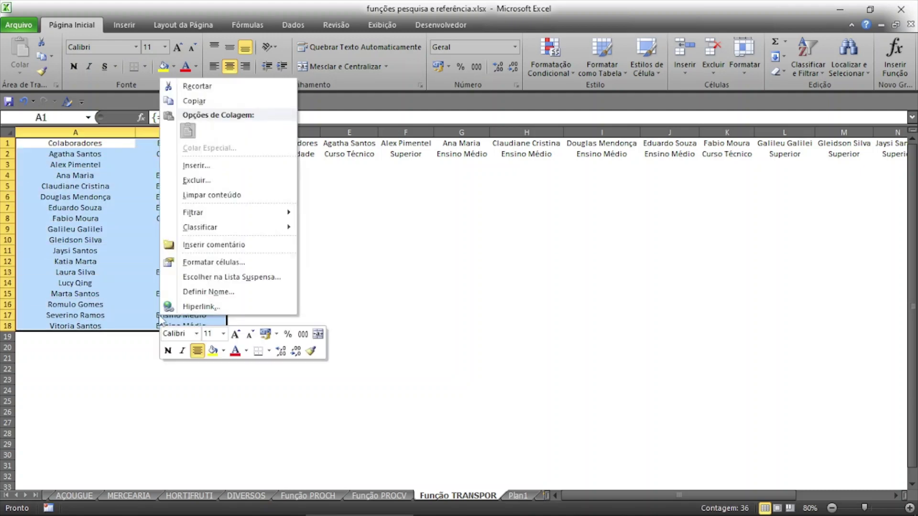
pyautogui.click(226, 266)
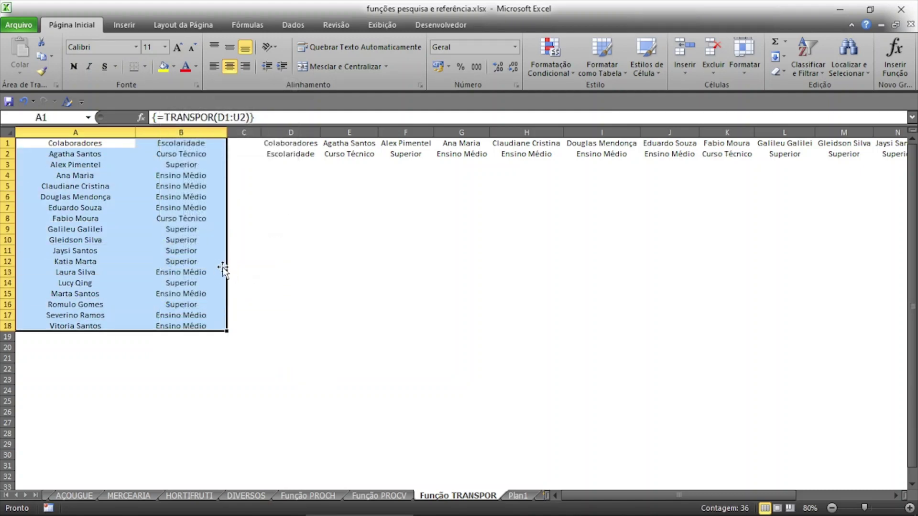
pyautogui.click(193, 134)
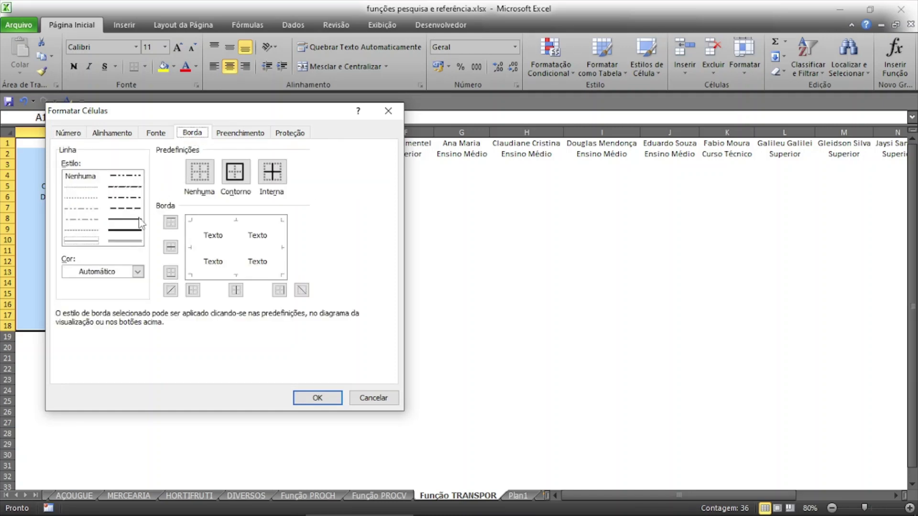
pyautogui.click(235, 177)
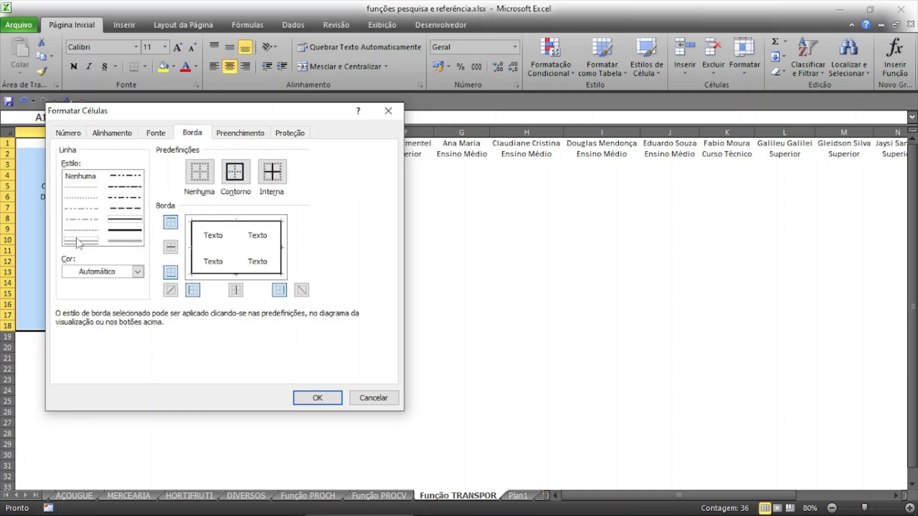
pyautogui.click(271, 176)
pyautogui.click(317, 398)
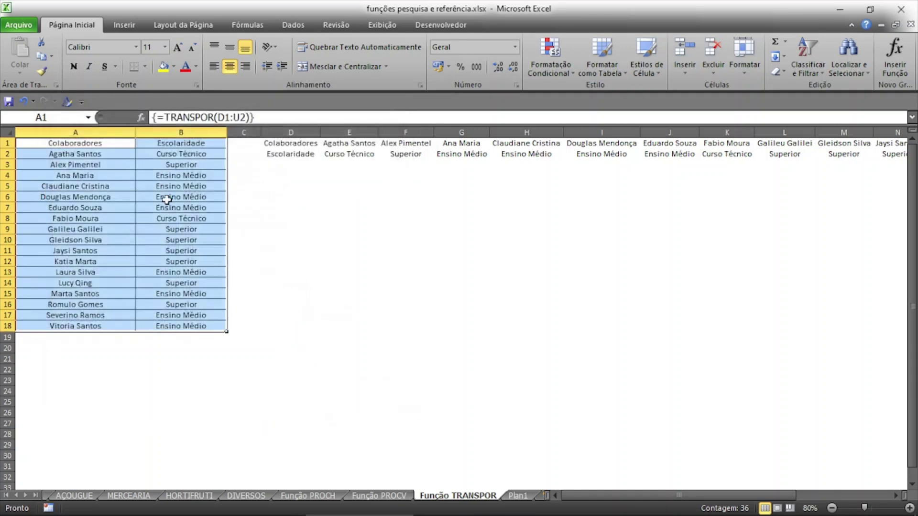
# - Format the header cells A1:B1 with bold white text on a dark blue fill
pyautogui.moveTo(71, 142); pyautogui.dragTo(162, 143)
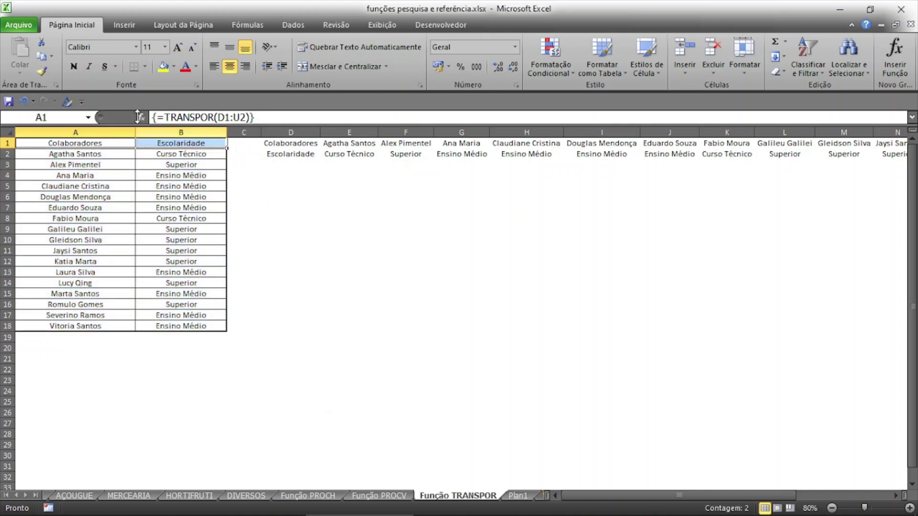
pyautogui.click(74, 67)
pyautogui.click(174, 67)
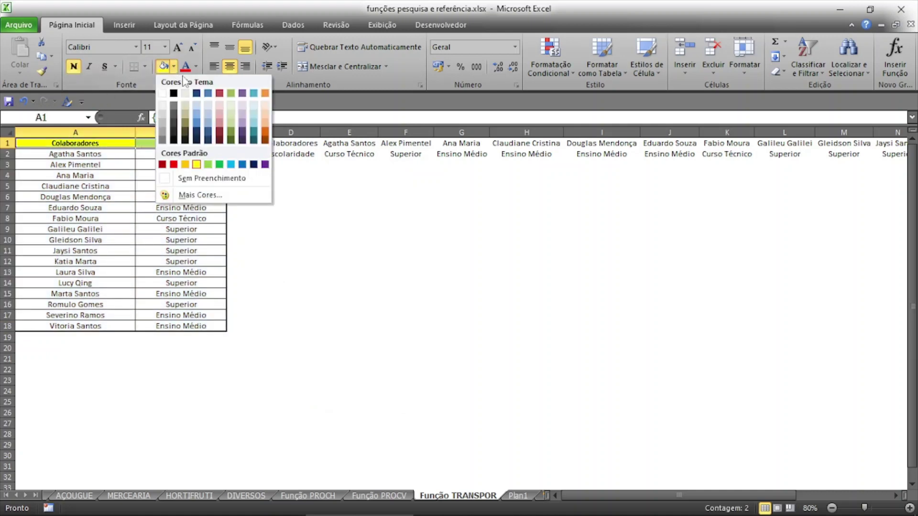
pyautogui.click(208, 131)
pyautogui.click(196, 67)
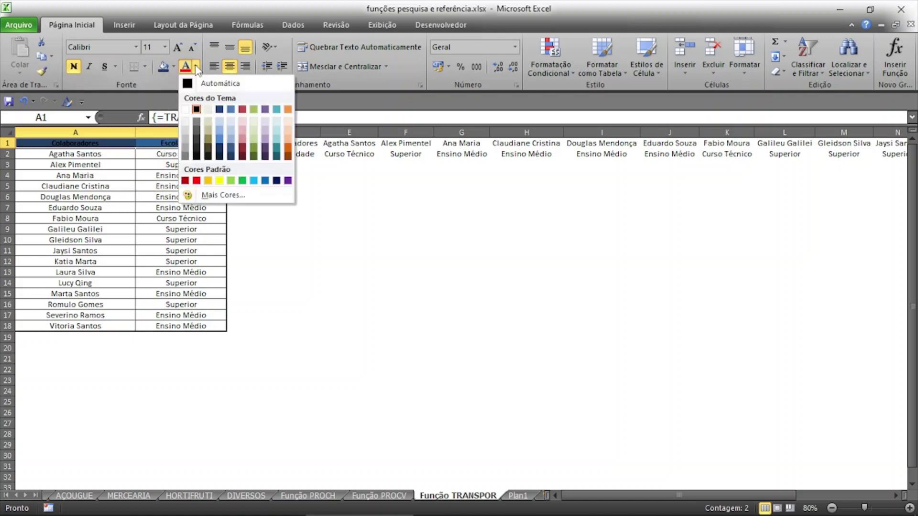
pyautogui.click(186, 111)
# - Fill the table's data rows A2:B18 with light blue
pyautogui.click(64, 154)
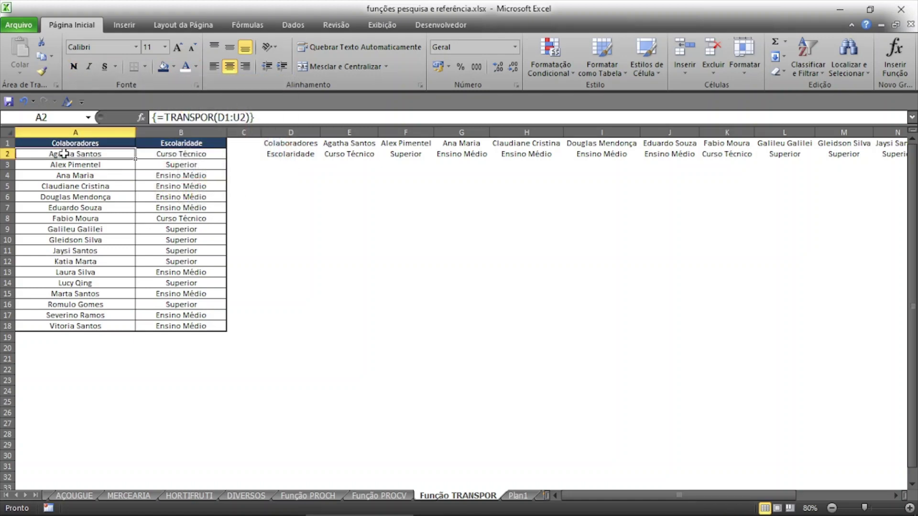
pyautogui.hotkey('ctrl', 'shift', 'Right')
pyautogui.hotkey('ctrl', 'shift', 'Down')
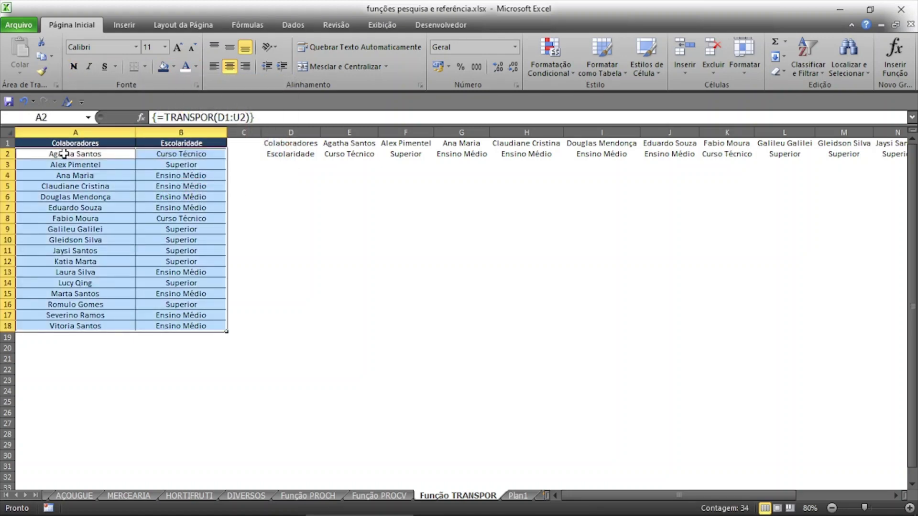
pyautogui.click(174, 67)
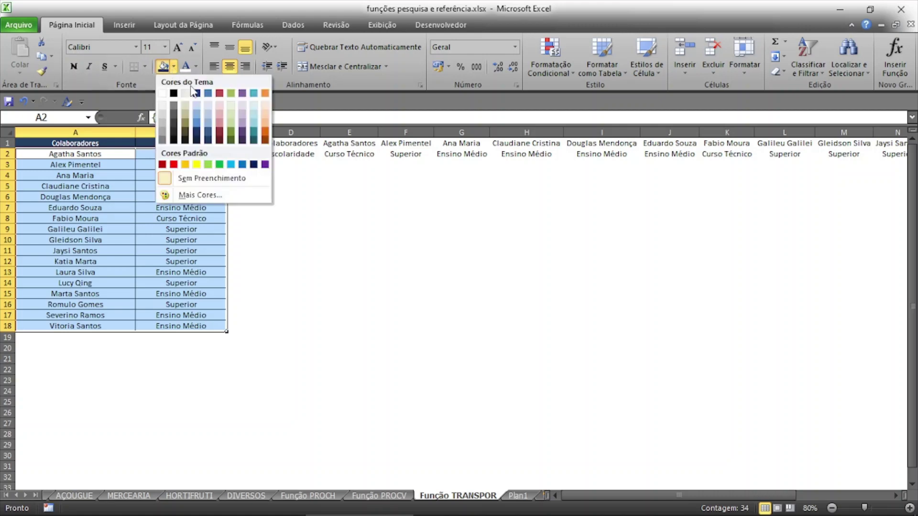
pyautogui.click(210, 104)
pyautogui.click(366, 327)
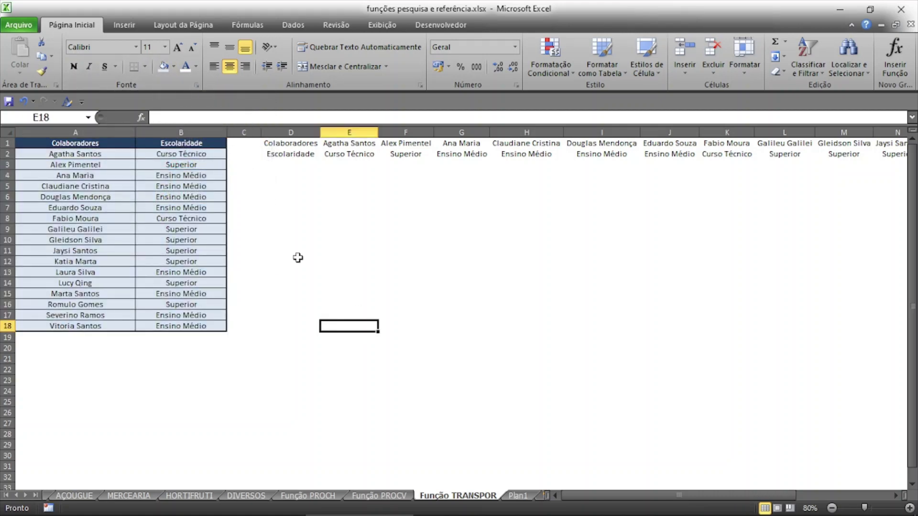
# - Compare the Função PROCV and Função PROCH sheets with the Função TRANSPOR sheet
pyautogui.click(374, 498)
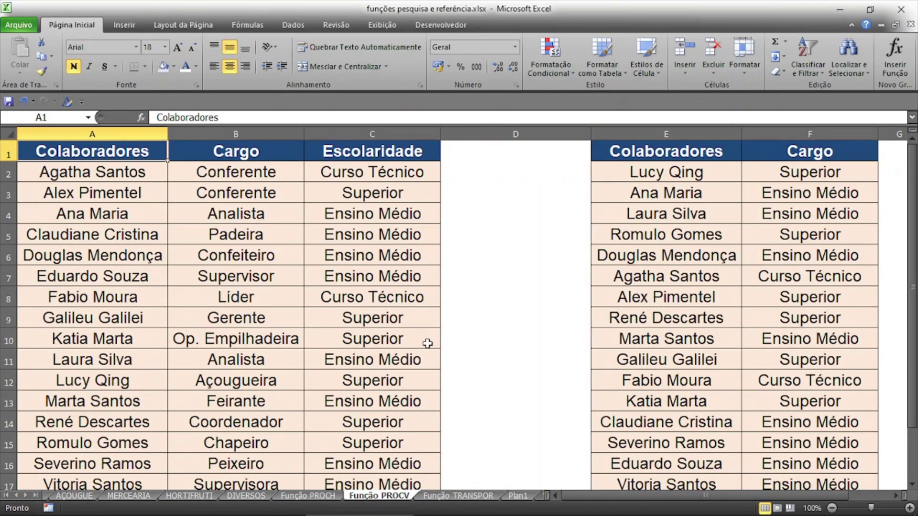
pyautogui.click(459, 496)
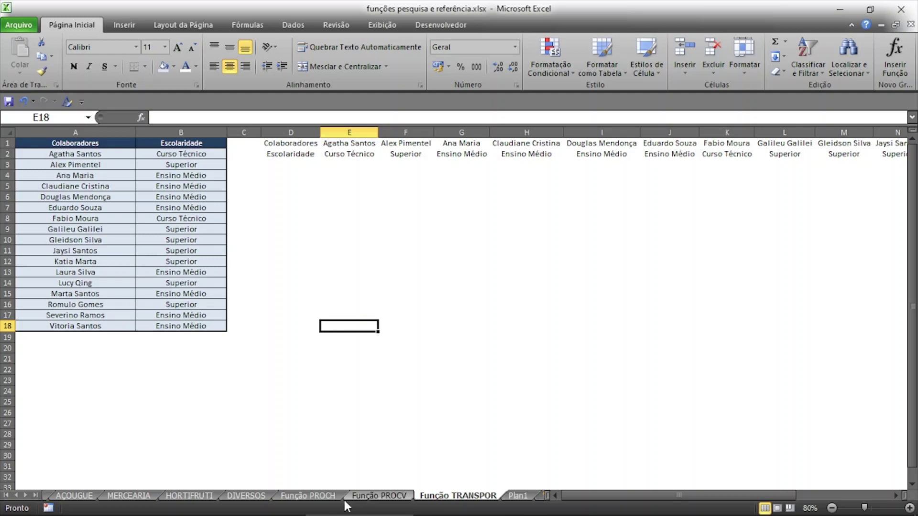
pyautogui.click(317, 497)
pyautogui.click(372, 496)
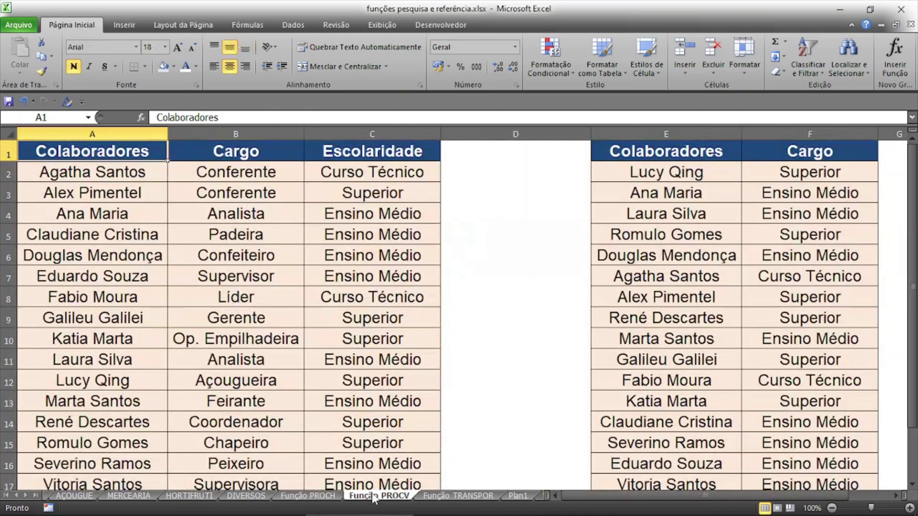
# - Switch to the PowerPoint presentation and back to the Excel workbook, and view the services offered on the Plan1 sheet
pyautogui.click(466, 502)
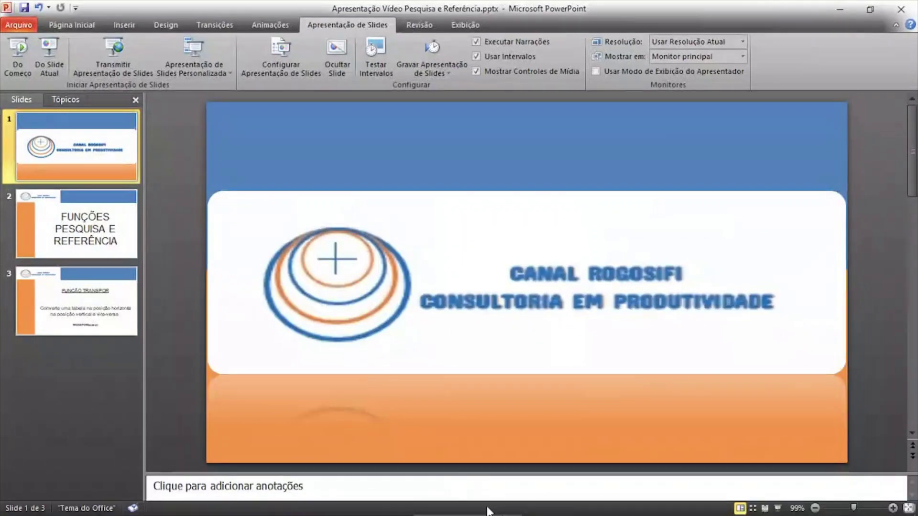
pyautogui.click(449, 510)
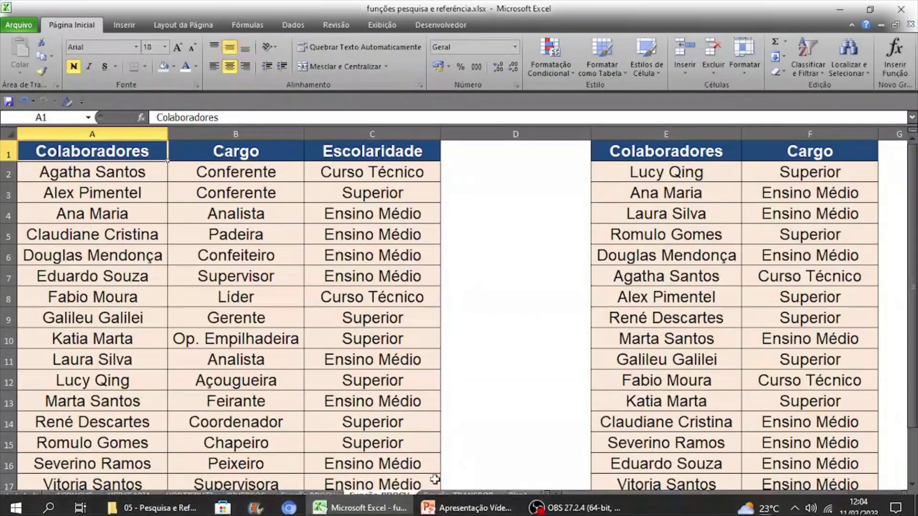
pyautogui.click(447, 496)
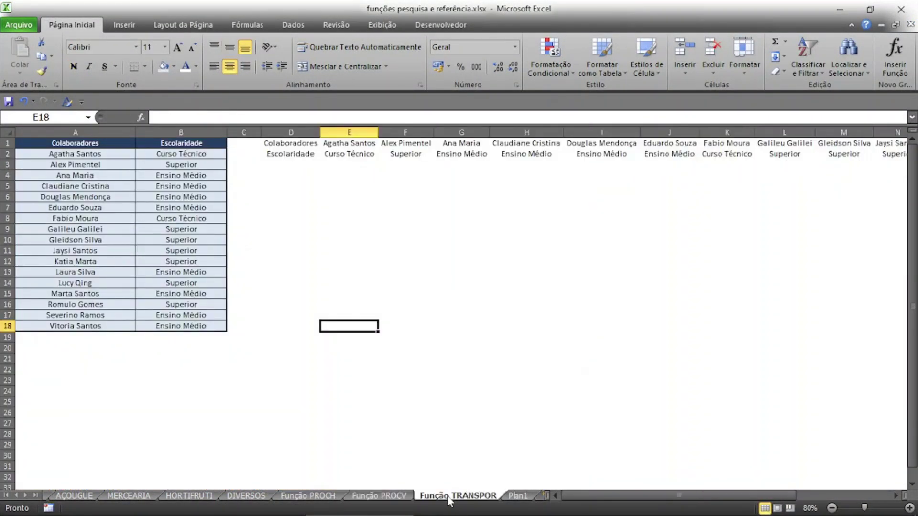
pyautogui.click(521, 495)
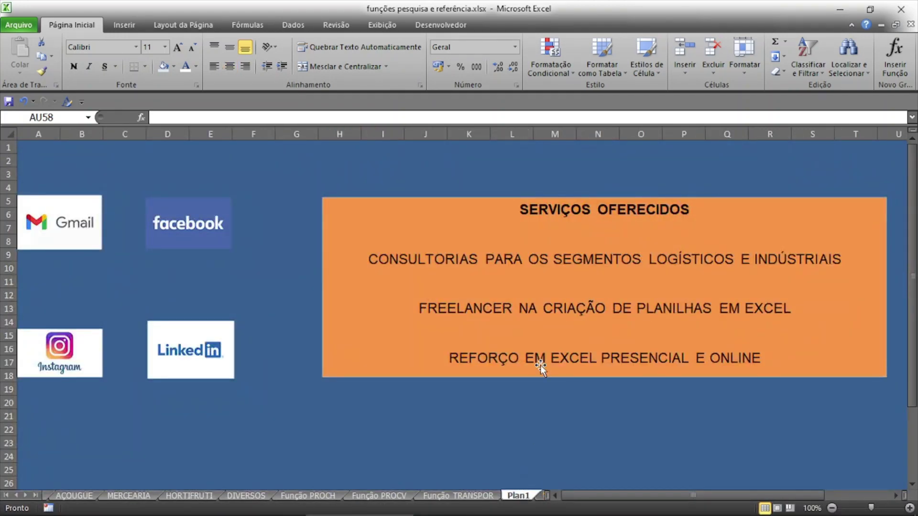